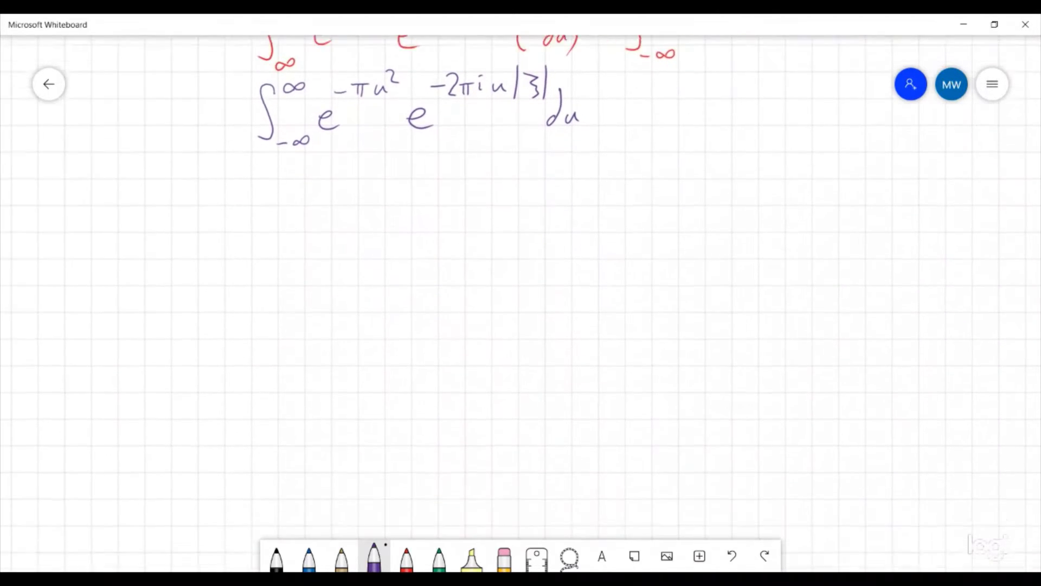
Write 'Assume ξ>0.' in purple below the integral
{"action": "mouse_move", "coordinate": [85, 187]}
{"action": "left_mouse_down"}
{"action": "mouse_move", "coordinate": [99, 155]}
{"action": "mouse_move", "coordinate": [105, 183]}
{"action": "left_mouse_up"}
{"action": "left_click_drag", "start_coordinate": [90, 175], "coordinate": [115, 182]}
{"action": "left_click_drag", "start_coordinate": [130, 166], "coordinate": [126, 184]}
{"action": "left_click_drag", "start_coordinate": [138, 169], "coordinate": [184, 182]}
{"action": "left_click_drag", "start_coordinate": [228, 148], "coordinate": [241, 196]}
{"action": "left_click_drag", "start_coordinate": [268, 161], "coordinate": [269, 188]}
{"action": "left_click_drag", "start_coordinate": [305, 158], "coordinate": [302, 159]}
{"action": "left_click", "coordinate": [324, 187]}
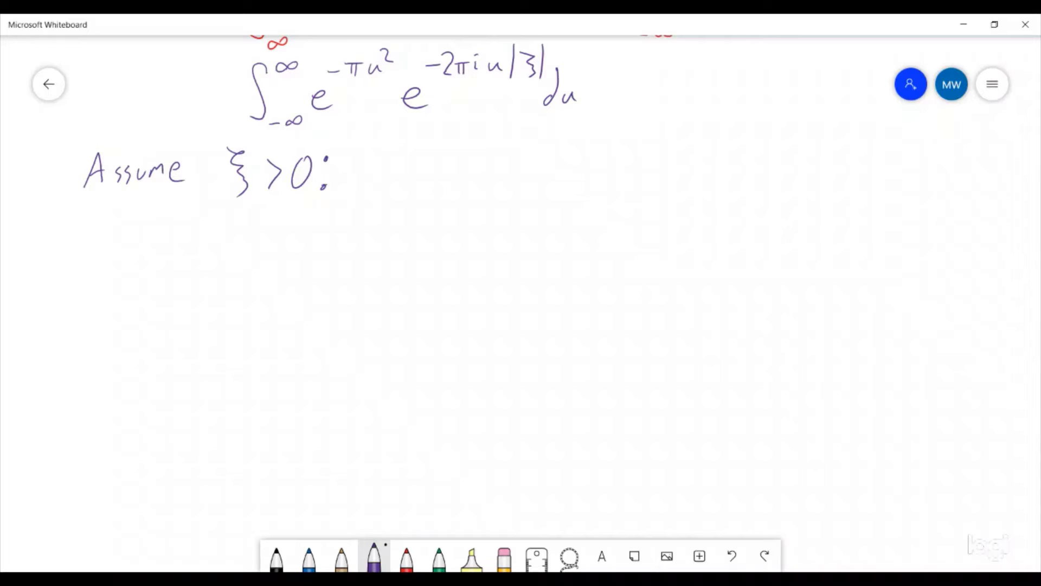
Write 'Look at f(z)=e^{-πz²}' on the next line
{"action": "mouse_move", "coordinate": [130, 233]}
{"action": "left_mouse_down"}
{"action": "mouse_move", "coordinate": [131, 268]}
{"action": "mouse_move", "coordinate": [150, 266]}
{"action": "left_mouse_up"}
{"action": "mouse_move", "coordinate": [163, 253]}
{"action": "left_mouse_down"}
{"action": "mouse_move", "coordinate": [183, 232]}
{"action": "mouse_move", "coordinate": [183, 266]}
{"action": "left_mouse_up"}
{"action": "mouse_move", "coordinate": [199, 248]}
{"action": "left_mouse_down"}
{"action": "mouse_move", "coordinate": [200, 262]}
{"action": "mouse_move", "coordinate": [255, 252]}
{"action": "left_mouse_up"}
{"action": "left_click_drag", "start_coordinate": [250, 240], "coordinate": [269, 238]}
{"action": "mouse_move", "coordinate": [337, 220]}
{"action": "left_mouse_down"}
{"action": "mouse_move", "coordinate": [323, 247]}
{"action": "mouse_move", "coordinate": [337, 238]}
{"action": "left_mouse_up"}
{"action": "mouse_move", "coordinate": [355, 218]}
{"action": "left_mouse_down"}
{"action": "mouse_move", "coordinate": [354, 250]}
{"action": "mouse_move", "coordinate": [381, 256]}
{"action": "mouse_move", "coordinate": [419, 230]}
{"action": "left_mouse_up"}
{"action": "mouse_move", "coordinate": [406, 238]}
{"action": "left_mouse_down"}
{"action": "mouse_move", "coordinate": [449, 232]}
{"action": "mouse_move", "coordinate": [467, 250]}
{"action": "left_mouse_up"}
{"action": "left_click_drag", "start_coordinate": [470, 200], "coordinate": [509, 208]}
{"action": "mouse_move", "coordinate": [490, 190]}
{"action": "left_mouse_down"}
{"action": "mouse_move", "coordinate": [519, 186]}
{"action": "mouse_move", "coordinate": [547, 207]}
{"action": "left_mouse_up"}
{"action": "left_click_drag", "start_coordinate": [550, 172], "coordinate": [564, 184]}
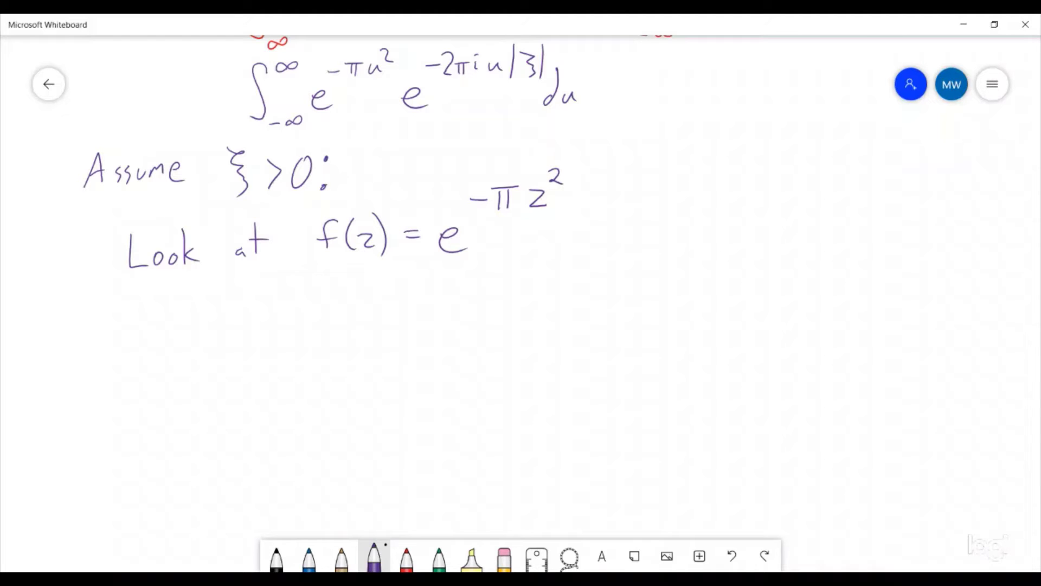
Add 'f is entire' after the formula
{"action": "left_click_drag", "start_coordinate": [651, 195], "coordinate": [639, 235]}
{"action": "left_click_drag", "start_coordinate": [626, 218], "coordinate": [651, 215]}
{"action": "mouse_move", "coordinate": [703, 220]}
{"action": "left_mouse_down"}
{"action": "mouse_move", "coordinate": [703, 228]}
{"action": "mouse_move", "coordinate": [704, 213]}
{"action": "left_mouse_up"}
{"action": "mouse_move", "coordinate": [722, 213]}
{"action": "left_mouse_down"}
{"action": "mouse_move", "coordinate": [713, 228]}
{"action": "mouse_move", "coordinate": [795, 223]}
{"action": "left_mouse_up"}
{"action": "mouse_move", "coordinate": [807, 187]}
{"action": "left_mouse_down"}
{"action": "mouse_move", "coordinate": [810, 220]}
{"action": "mouse_move", "coordinate": [815, 209]}
{"action": "left_mouse_up"}
{"action": "mouse_move", "coordinate": [821, 210]}
{"action": "left_mouse_down"}
{"action": "mouse_move", "coordinate": [822, 220]}
{"action": "mouse_move", "coordinate": [838, 205]}
{"action": "left_mouse_up"}
{"action": "left_click_drag", "start_coordinate": [846, 209], "coordinate": [863, 219]}
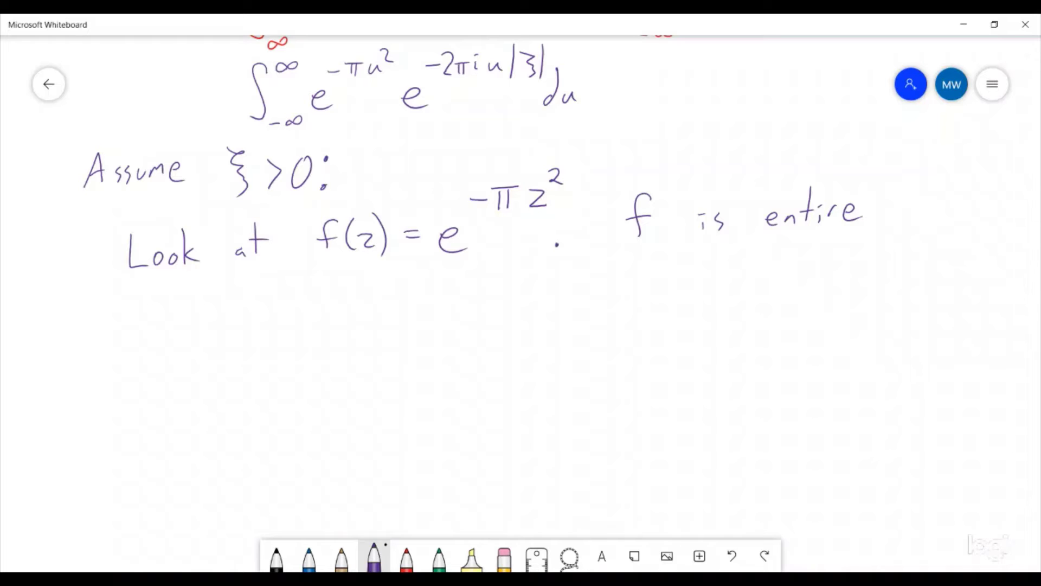
Write '∫_{γR} f(z)dz = 0' on a new line below
{"action": "mouse_move", "coordinate": [199, 313]}
{"action": "left_mouse_down"}
{"action": "mouse_move", "coordinate": [187, 381]}
{"action": "mouse_move", "coordinate": [223, 380]}
{"action": "mouse_move", "coordinate": [230, 426]}
{"action": "mouse_move", "coordinate": [239, 425]}
{"action": "left_mouse_up"}
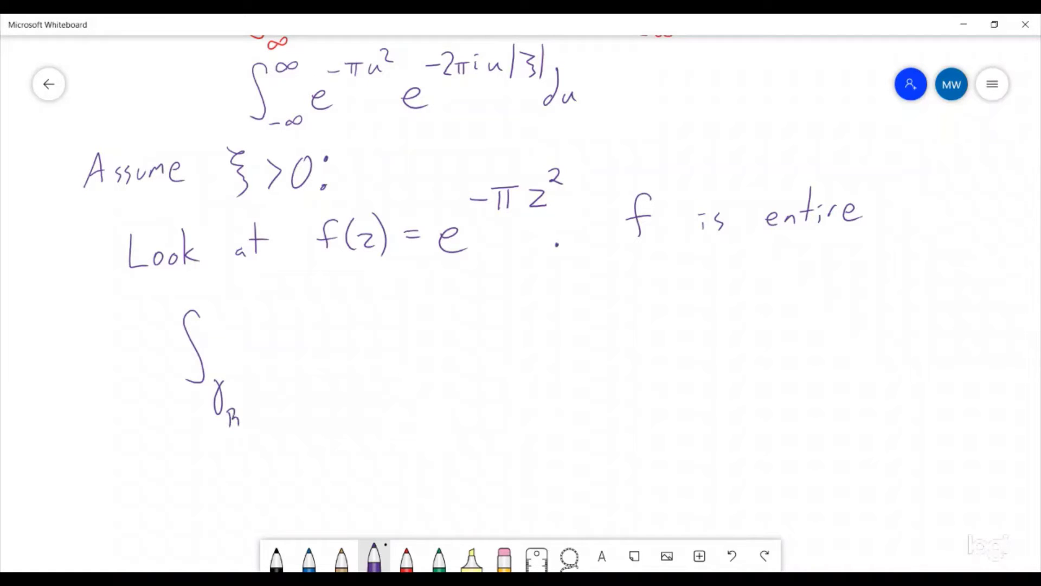
{"action": "mouse_move", "coordinate": [267, 320]}
{"action": "left_mouse_down"}
{"action": "mouse_move", "coordinate": [253, 356]}
{"action": "mouse_move", "coordinate": [267, 341]}
{"action": "left_mouse_up"}
{"action": "mouse_move", "coordinate": [285, 319]}
{"action": "left_mouse_down"}
{"action": "mouse_move", "coordinate": [256, 354]}
{"action": "mouse_move", "coordinate": [267, 339]}
{"action": "mouse_move", "coordinate": [283, 357]}
{"action": "mouse_move", "coordinate": [310, 357]}
{"action": "left_mouse_up"}
{"action": "left_click_drag", "start_coordinate": [339, 342], "coordinate": [335, 354]}
{"action": "mouse_move", "coordinate": [342, 315]}
{"action": "left_mouse_down"}
{"action": "mouse_move", "coordinate": [336, 353]}
{"action": "mouse_move", "coordinate": [366, 352]}
{"action": "mouse_move", "coordinate": [401, 326]}
{"action": "left_mouse_up"}
{"action": "left_click_drag", "start_coordinate": [388, 333], "coordinate": [402, 331]}
{"action": "mouse_move", "coordinate": [421, 319]}
{"action": "left_mouse_down"}
{"action": "mouse_move", "coordinate": [414, 331]}
{"action": "mouse_move", "coordinate": [420, 317]}
{"action": "left_mouse_up"}
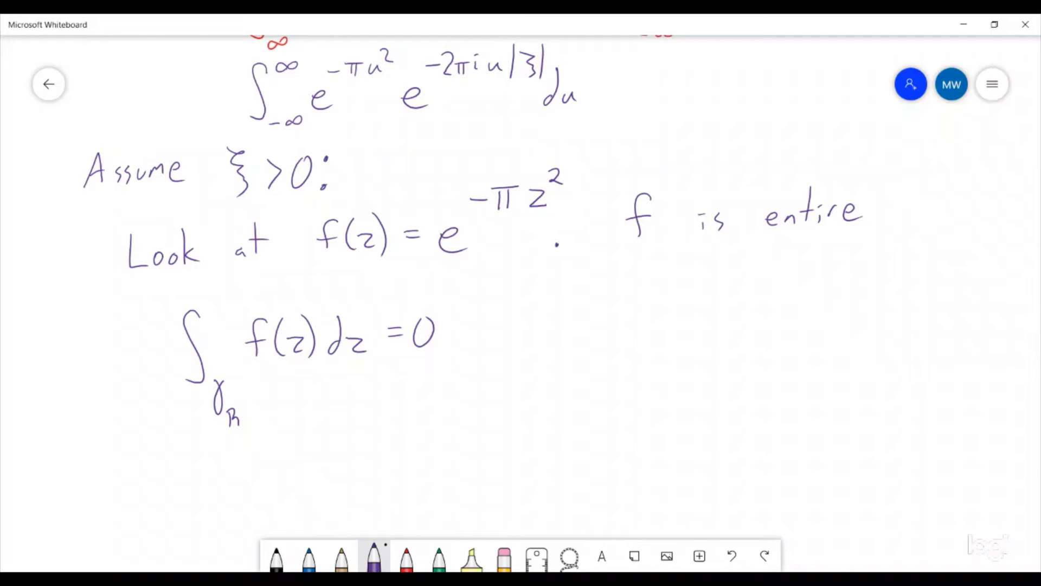
{"action": "scroll", "coordinate": [521, 303], "scroll_direction": "down", "scroll_amount": 5}
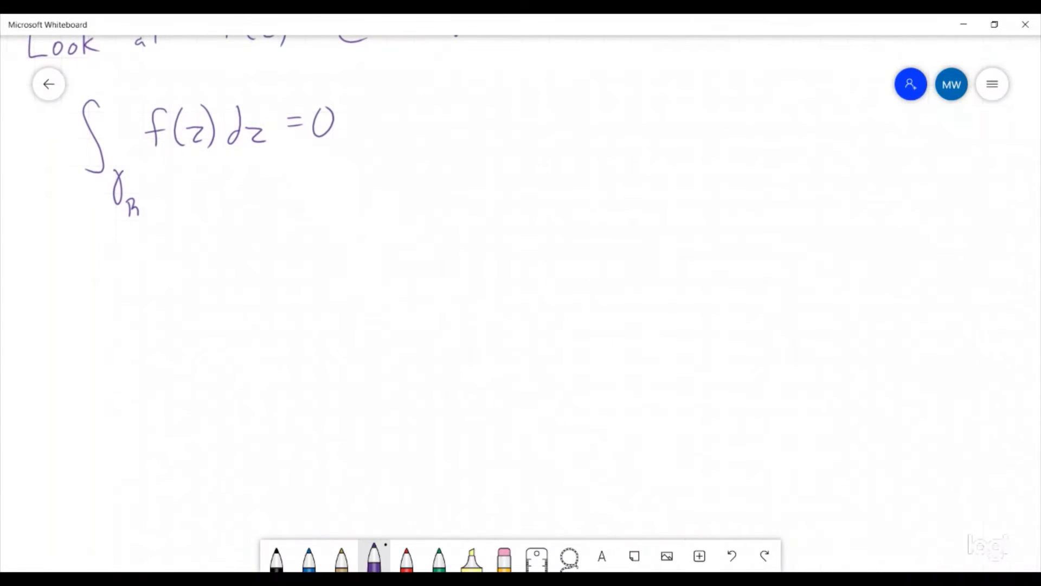
Draw purple coordinate axes, then switch to a thicker black pen
{"action": "left_click_drag", "start_coordinate": [700, 79], "coordinate": [671, 328]}
{"action": "left_click_drag", "start_coordinate": [474, 246], "coordinate": [866, 248]}
{"action": "left_click", "coordinate": [276, 556]}
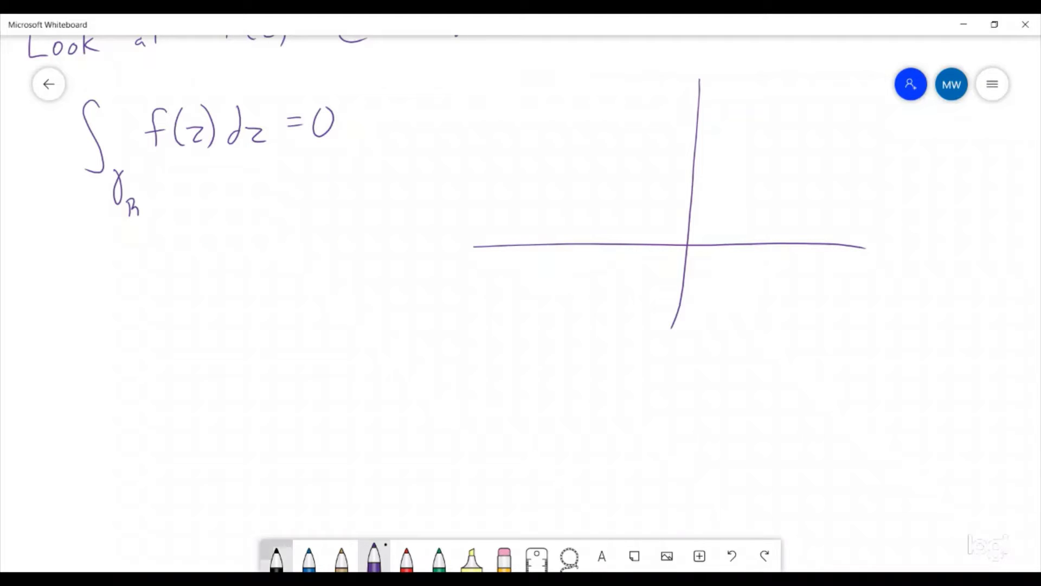
{"action": "left_click", "coordinate": [277, 556]}
{"action": "left_click", "coordinate": [308, 458]}
Draw the rectangle on the axis and label corners R, -R and R+iξ
{"action": "mouse_move", "coordinate": [528, 248]}
{"action": "left_mouse_down"}
{"action": "mouse_move", "coordinate": [860, 246]}
{"action": "mouse_move", "coordinate": [863, 179]}
{"action": "mouse_move", "coordinate": [840, 143]}
{"action": "mouse_move", "coordinate": [540, 142]}
{"action": "mouse_move", "coordinate": [527, 244]}
{"action": "left_mouse_up"}
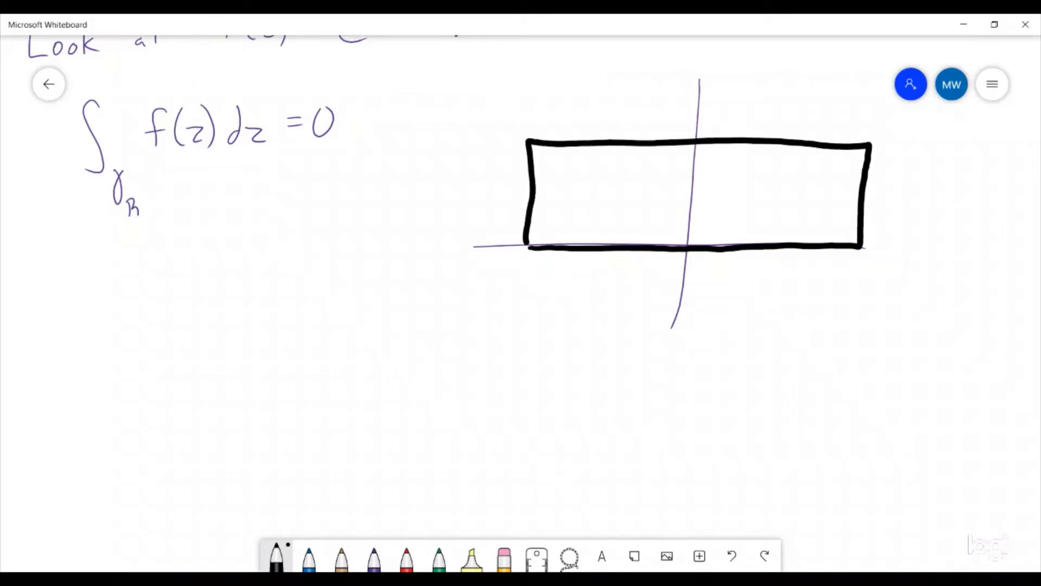
{"action": "mouse_move", "coordinate": [857, 266]}
{"action": "left_mouse_down"}
{"action": "mouse_move", "coordinate": [853, 295]}
{"action": "mouse_move", "coordinate": [873, 287]}
{"action": "mouse_move", "coordinate": [862, 298]}
{"action": "left_mouse_up"}
{"action": "mouse_move", "coordinate": [497, 273]}
{"action": "left_mouse_down"}
{"action": "mouse_move", "coordinate": [524, 270]}
{"action": "mouse_move", "coordinate": [521, 293]}
{"action": "mouse_move", "coordinate": [529, 280]}
{"action": "mouse_move", "coordinate": [541, 298]}
{"action": "left_mouse_up"}
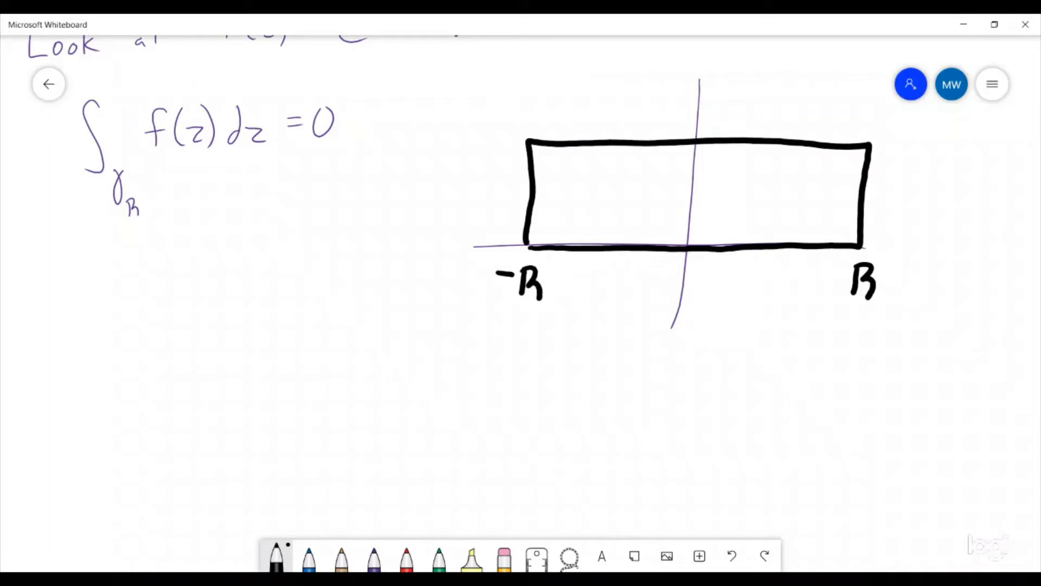
{"action": "mouse_move", "coordinate": [889, 126]}
{"action": "left_mouse_down"}
{"action": "mouse_move", "coordinate": [887, 153]}
{"action": "mouse_move", "coordinate": [894, 140]}
{"action": "mouse_move", "coordinate": [909, 151]}
{"action": "left_mouse_up"}
{"action": "mouse_move", "coordinate": [913, 140]}
{"action": "left_mouse_down"}
{"action": "mouse_move", "coordinate": [927, 140]}
{"action": "mouse_move", "coordinate": [919, 151]}
{"action": "left_mouse_up"}
{"action": "left_click_drag", "start_coordinate": [934, 142], "coordinate": [936, 155]}
{"action": "left_click", "coordinate": [935, 133]}
{"action": "left_click_drag", "start_coordinate": [957, 122], "coordinate": [962, 163]}
Label the top-left corner -R+iξ, add direction arrows, and return to the thinnest stroke
{"action": "mouse_move", "coordinate": [465, 123]}
{"action": "left_mouse_down"}
{"action": "mouse_move", "coordinate": [481, 120]}
{"action": "mouse_move", "coordinate": [484, 138]}
{"action": "left_mouse_up"}
{"action": "left_click_drag", "start_coordinate": [485, 111], "coordinate": [505, 139]}
{"action": "mouse_move", "coordinate": [510, 121]}
{"action": "left_mouse_down"}
{"action": "mouse_move", "coordinate": [524, 120]}
{"action": "mouse_move", "coordinate": [517, 132]}
{"action": "left_mouse_up"}
{"action": "left_click_drag", "start_coordinate": [529, 124], "coordinate": [535, 132]}
{"action": "left_click", "coordinate": [531, 112]}
{"action": "left_click_drag", "start_coordinate": [554, 97], "coordinate": [557, 134]}
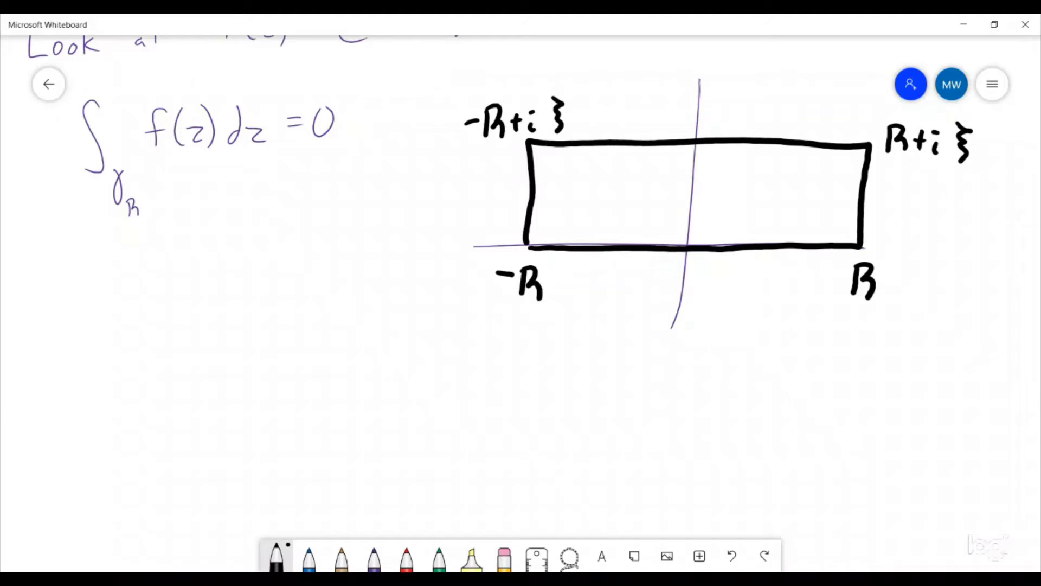
{"action": "mouse_move", "coordinate": [708, 229]}
{"action": "left_mouse_down"}
{"action": "mouse_move", "coordinate": [726, 247]}
{"action": "mouse_move", "coordinate": [706, 268]}
{"action": "left_mouse_up"}
{"action": "left_click_drag", "start_coordinate": [729, 128], "coordinate": [711, 141]}
{"action": "left_click_drag", "start_coordinate": [711, 141], "coordinate": [728, 156]}
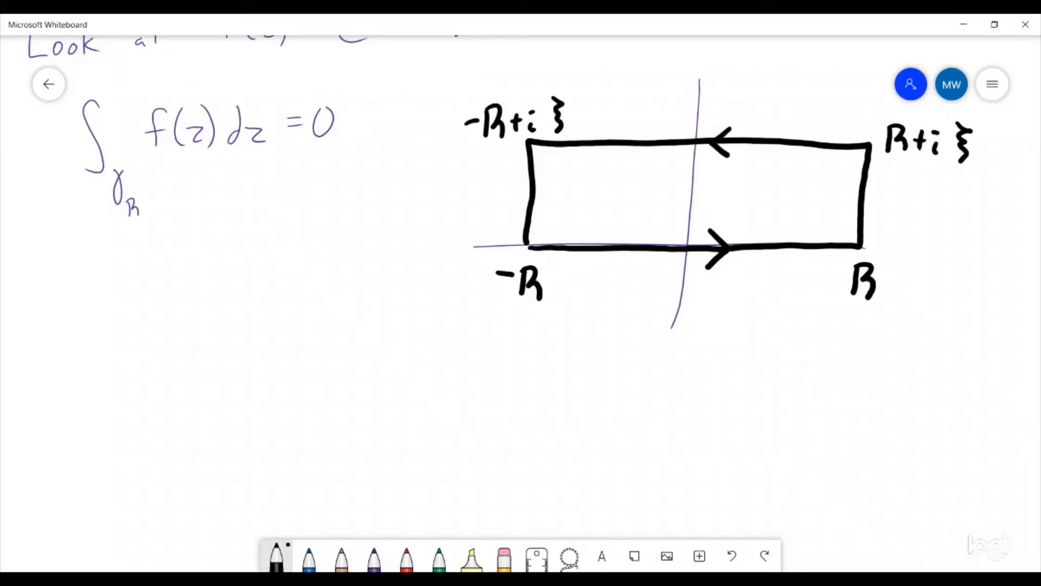
{"action": "left_click", "coordinate": [276, 556]}
{"action": "left_click", "coordinate": [308, 523]}
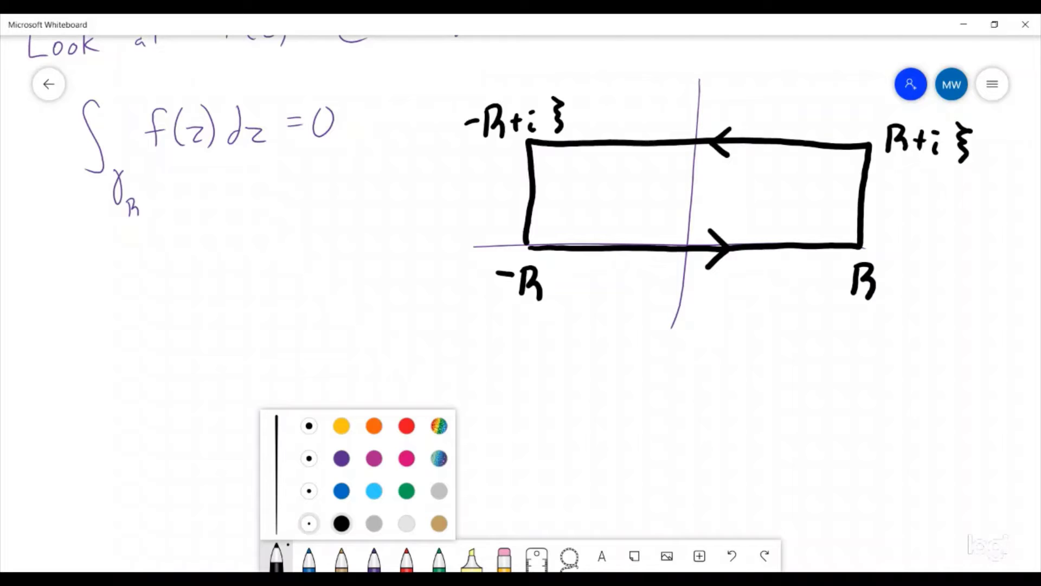
Write '0 =' followed by the integral of f(z)dz from -R to R
{"action": "mouse_move", "coordinate": [69, 358]}
{"action": "left_mouse_down"}
{"action": "mouse_move", "coordinate": [54, 388]}
{"action": "mouse_move", "coordinate": [71, 359]}
{"action": "mouse_move", "coordinate": [105, 366]}
{"action": "left_mouse_up"}
{"action": "left_click_drag", "start_coordinate": [89, 376], "coordinate": [101, 376]}
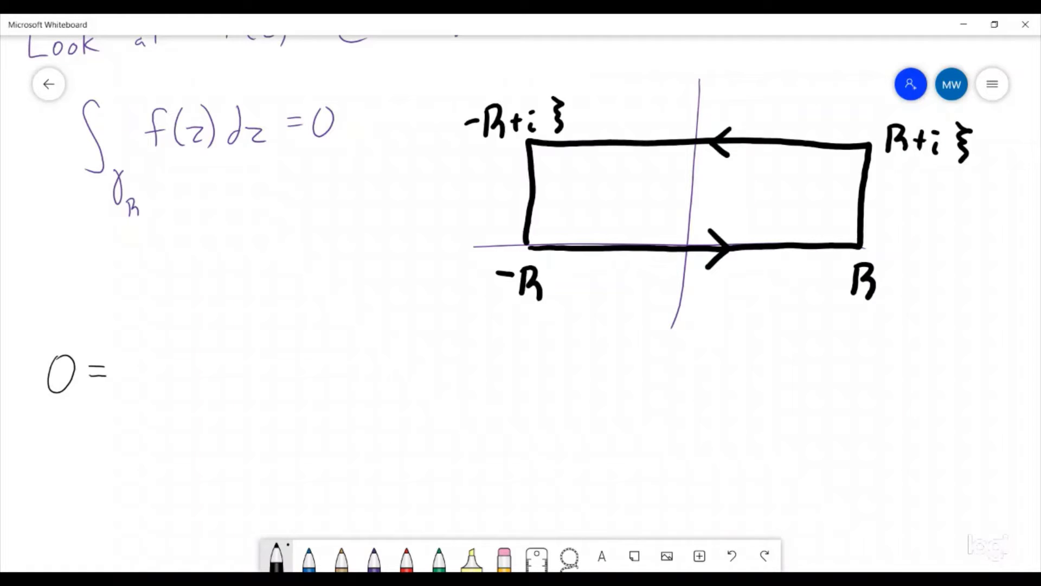
{"action": "mouse_move", "coordinate": [141, 335]}
{"action": "left_mouse_down"}
{"action": "mouse_move", "coordinate": [128, 408]}
{"action": "mouse_move", "coordinate": [151, 422]}
{"action": "left_mouse_up"}
{"action": "mouse_move", "coordinate": [158, 411]}
{"action": "left_mouse_down"}
{"action": "mouse_move", "coordinate": [158, 433]}
{"action": "mouse_move", "coordinate": [171, 431]}
{"action": "left_mouse_up"}
{"action": "mouse_move", "coordinate": [153, 306]}
{"action": "left_mouse_down"}
{"action": "mouse_move", "coordinate": [156, 339]}
{"action": "mouse_move", "coordinate": [177, 350]}
{"action": "mouse_move", "coordinate": [174, 379]}
{"action": "left_mouse_up"}
{"action": "mouse_move", "coordinate": [167, 366]}
{"action": "left_mouse_down"}
{"action": "mouse_move", "coordinate": [186, 365]}
{"action": "mouse_move", "coordinate": [190, 379]}
{"action": "left_mouse_up"}
{"action": "left_click_drag", "start_coordinate": [198, 362], "coordinate": [221, 374]}
{"action": "mouse_move", "coordinate": [221, 340]}
{"action": "left_mouse_down"}
{"action": "mouse_move", "coordinate": [223, 382]}
{"action": "mouse_move", "coordinate": [252, 339]}
{"action": "mouse_move", "coordinate": [270, 377]}
{"action": "mouse_move", "coordinate": [313, 359]}
{"action": "left_mouse_up"}
Add '+' and the integral of f(z)dz from R to R+iξ
{"action": "left_click_drag", "start_coordinate": [302, 348], "coordinate": [301, 371]}
{"action": "mouse_move", "coordinate": [356, 328]}
{"action": "left_mouse_down"}
{"action": "mouse_move", "coordinate": [341, 328]}
{"action": "mouse_move", "coordinate": [334, 395]}
{"action": "mouse_move", "coordinate": [359, 425]}
{"action": "left_mouse_up"}
{"action": "left_click_drag", "start_coordinate": [357, 403], "coordinate": [374, 421]}
{"action": "mouse_move", "coordinate": [360, 292]}
{"action": "left_mouse_down"}
{"action": "mouse_move", "coordinate": [361, 309]}
{"action": "mouse_move", "coordinate": [383, 301]}
{"action": "left_mouse_up"}
{"action": "left_click_drag", "start_coordinate": [378, 296], "coordinate": [378, 306]}
{"action": "mouse_move", "coordinate": [387, 303]}
{"action": "left_mouse_down"}
{"action": "mouse_move", "coordinate": [410, 317]}
{"action": "mouse_move", "coordinate": [400, 377]}
{"action": "mouse_move", "coordinate": [414, 364]}
{"action": "left_mouse_up"}
{"action": "mouse_move", "coordinate": [429, 351]}
{"action": "left_mouse_down"}
{"action": "mouse_move", "coordinate": [426, 379]}
{"action": "mouse_move", "coordinate": [444, 374]}
{"action": "left_mouse_up"}
{"action": "left_click_drag", "start_coordinate": [446, 342], "coordinate": [450, 381]}
{"action": "mouse_move", "coordinate": [469, 359]}
{"action": "left_mouse_down"}
{"action": "mouse_move", "coordinate": [470, 379]}
{"action": "mouse_move", "coordinate": [528, 357]}
{"action": "mouse_move", "coordinate": [521, 369]}
{"action": "left_mouse_up"}
Add the third integral of f(z)dz from R+iξ to -R+iξ
{"action": "mouse_move", "coordinate": [568, 325]}
{"action": "left_mouse_down"}
{"action": "mouse_move", "coordinate": [545, 388]}
{"action": "mouse_move", "coordinate": [564, 419]}
{"action": "left_mouse_up"}
{"action": "left_click_drag", "start_coordinate": [562, 396], "coordinate": [574, 419]}
{"action": "left_click_drag", "start_coordinate": [578, 410], "coordinate": [585, 417]}
{"action": "left_click_drag", "start_coordinate": [592, 412], "coordinate": [598, 406]}
{"action": "left_click_drag", "start_coordinate": [605, 394], "coordinate": [610, 422]}
{"action": "left_click_drag", "start_coordinate": [579, 302], "coordinate": [579, 322]}
{"action": "left_click_drag", "start_coordinate": [577, 299], "coordinate": [590, 321]}
{"action": "left_click_drag", "start_coordinate": [594, 311], "coordinate": [604, 310]}
{"action": "mouse_move", "coordinate": [599, 306]}
{"action": "left_mouse_down"}
{"action": "mouse_move", "coordinate": [600, 314]}
{"action": "mouse_move", "coordinate": [624, 313]}
{"action": "mouse_move", "coordinate": [624, 373]}
{"action": "left_mouse_up"}
{"action": "mouse_move", "coordinate": [620, 361]}
{"action": "left_mouse_down"}
{"action": "mouse_move", "coordinate": [641, 359]}
{"action": "mouse_move", "coordinate": [653, 373]}
{"action": "left_mouse_up"}
{"action": "left_click_drag", "start_coordinate": [657, 357], "coordinate": [676, 373]}
{"action": "left_click_drag", "start_coordinate": [697, 360], "coordinate": [695, 374]}
{"action": "mouse_move", "coordinate": [703, 361]}
{"action": "left_mouse_down"}
{"action": "mouse_move", "coordinate": [721, 373]}
{"action": "mouse_move", "coordinate": [758, 359]}
{"action": "left_mouse_up"}
Add '+' and the fourth integral of f(z)dz from -R+iξ to -R
{"action": "left_click_drag", "start_coordinate": [751, 350], "coordinate": [751, 364]}
{"action": "mouse_move", "coordinate": [789, 325]}
{"action": "left_mouse_down"}
{"action": "mouse_move", "coordinate": [772, 384]}
{"action": "mouse_move", "coordinate": [802, 410]}
{"action": "left_mouse_up"}
{"action": "mouse_move", "coordinate": [796, 393]}
{"action": "left_mouse_down"}
{"action": "mouse_move", "coordinate": [808, 391]}
{"action": "mouse_move", "coordinate": [810, 408]}
{"action": "left_mouse_up"}
{"action": "left_click_drag", "start_coordinate": [812, 402], "coordinate": [817, 410]}
{"action": "left_click_drag", "start_coordinate": [827, 404], "coordinate": [831, 397]}
{"action": "left_click_drag", "start_coordinate": [839, 388], "coordinate": [841, 412]}
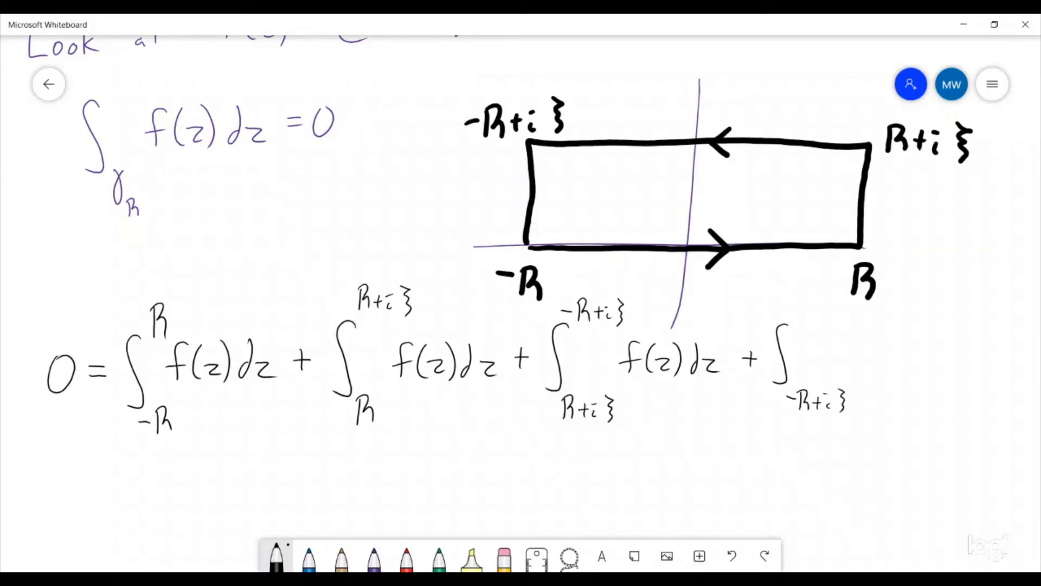
{"action": "left_click_drag", "start_coordinate": [793, 319], "coordinate": [810, 319]}
{"action": "mouse_move", "coordinate": [816, 311]}
{"action": "left_mouse_down"}
{"action": "mouse_move", "coordinate": [815, 330]}
{"action": "mouse_move", "coordinate": [829, 329]}
{"action": "mouse_move", "coordinate": [854, 374]}
{"action": "mouse_move", "coordinate": [865, 356]}
{"action": "left_mouse_up"}
{"action": "mouse_move", "coordinate": [887, 340]}
{"action": "left_mouse_down"}
{"action": "mouse_move", "coordinate": [877, 371]}
{"action": "mouse_move", "coordinate": [903, 373]}
{"action": "left_mouse_up"}
{"action": "mouse_move", "coordinate": [923, 359]}
{"action": "left_mouse_down"}
{"action": "mouse_move", "coordinate": [926, 342]}
{"action": "mouse_move", "coordinate": [943, 368]}
{"action": "left_mouse_up"}
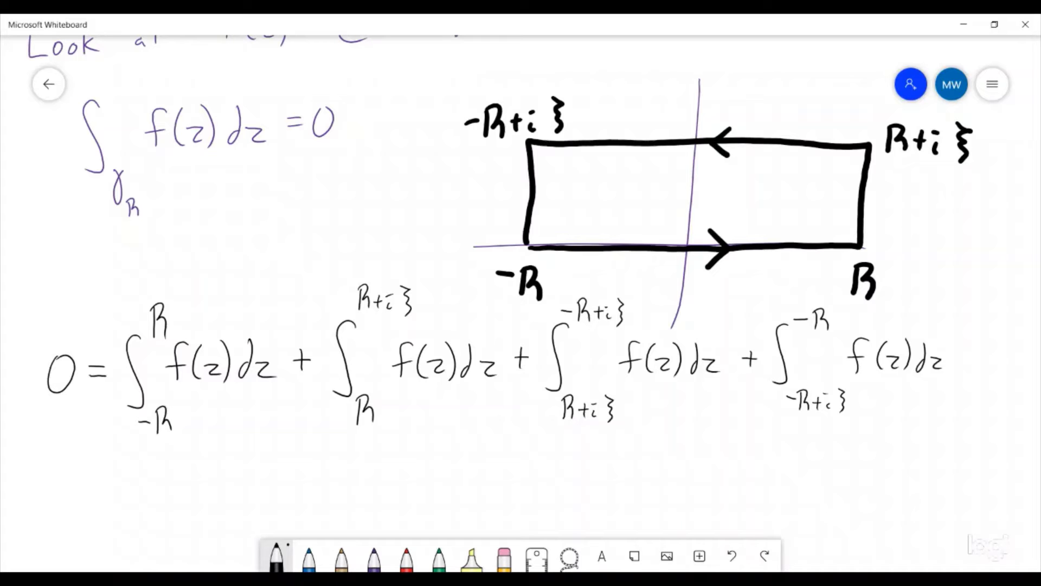
Write 'z(t)=t' in blue under the first integral
{"action": "scroll", "coordinate": [521, 293], "scroll_direction": "down", "scroll_amount": 5}
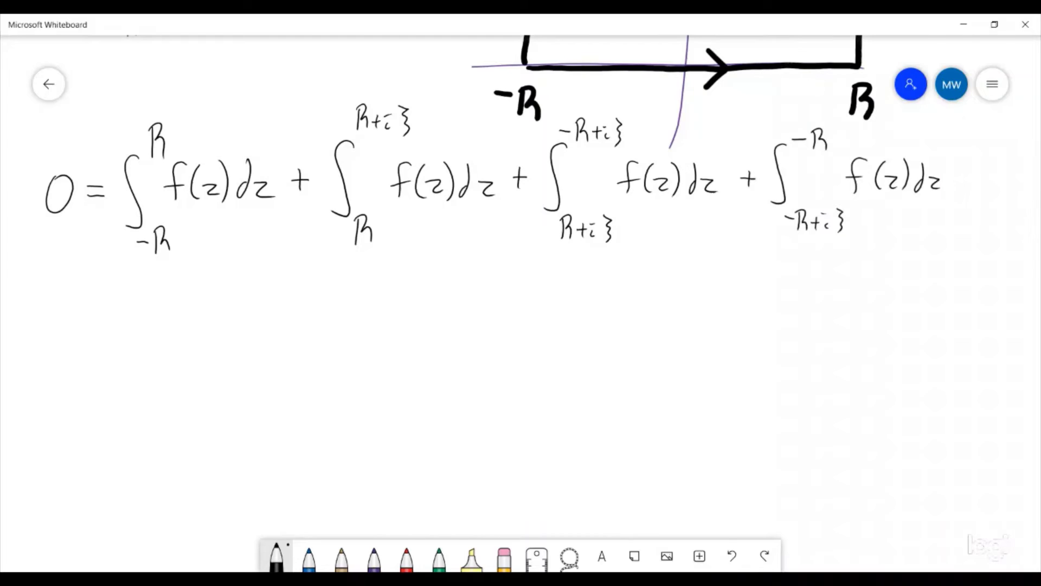
{"action": "left_click", "coordinate": [309, 556]}
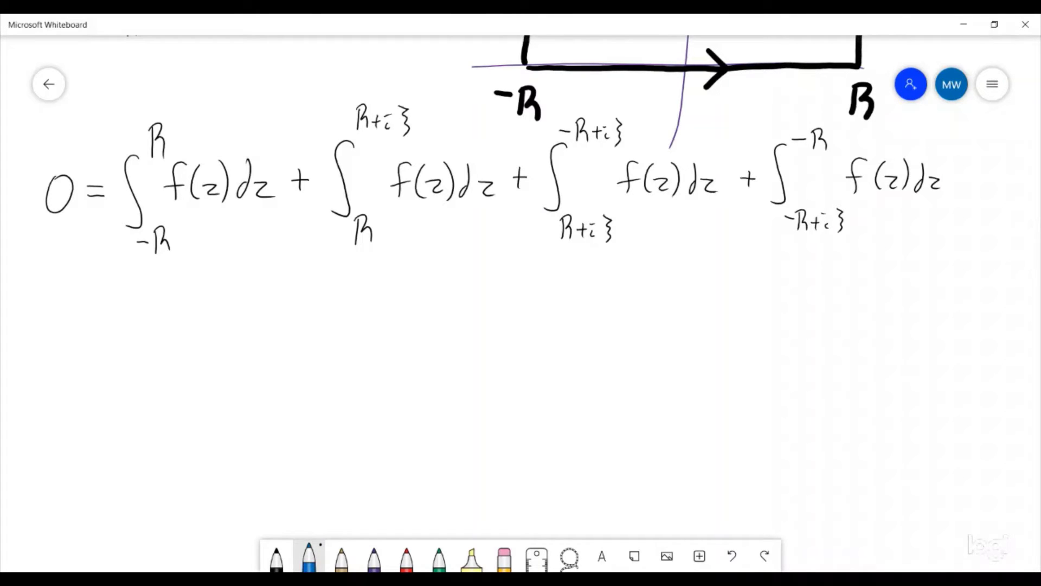
{"action": "mouse_move", "coordinate": [136, 279]}
{"action": "left_mouse_down"}
{"action": "mouse_move", "coordinate": [136, 291]}
{"action": "mouse_move", "coordinate": [168, 303]}
{"action": "left_mouse_up"}
{"action": "mouse_move", "coordinate": [176, 274]}
{"action": "left_mouse_down"}
{"action": "mouse_move", "coordinate": [183, 295]}
{"action": "mouse_move", "coordinate": [183, 280]}
{"action": "left_mouse_up"}
{"action": "mouse_move", "coordinate": [185, 268]}
{"action": "left_mouse_down"}
{"action": "mouse_move", "coordinate": [186, 301]}
{"action": "mouse_move", "coordinate": [208, 278]}
{"action": "left_mouse_up"}
{"action": "mouse_move", "coordinate": [196, 286]}
{"action": "left_mouse_down"}
{"action": "mouse_move", "coordinate": [240, 289]}
{"action": "mouse_move", "coordinate": [242, 271]}
{"action": "left_mouse_up"}
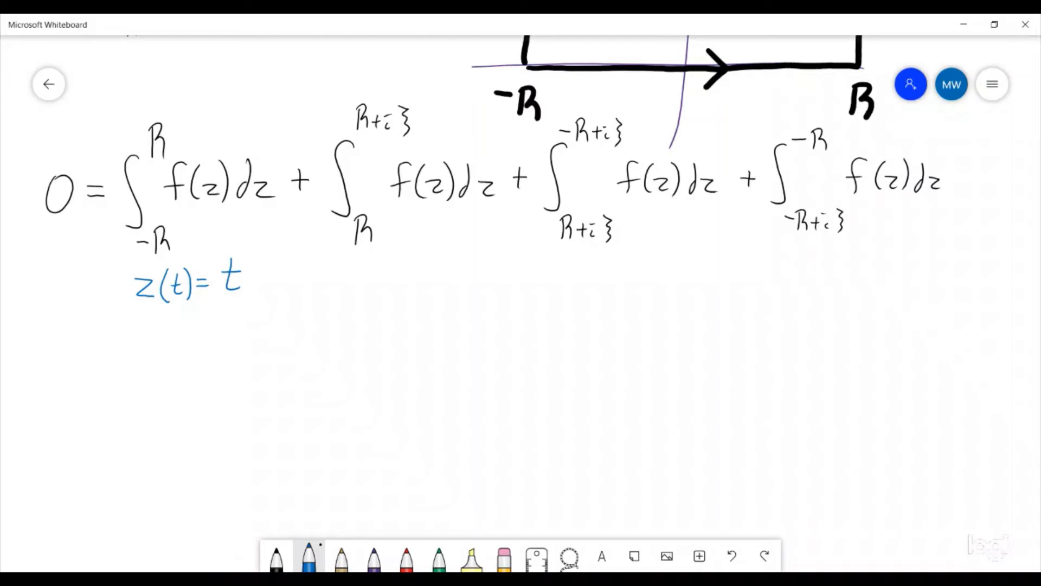
Write 'z(t)=R+it' under the second integral
{"action": "mouse_move", "coordinate": [343, 267]}
{"action": "left_mouse_down"}
{"action": "mouse_move", "coordinate": [363, 281]}
{"action": "mouse_move", "coordinate": [391, 278]}
{"action": "left_mouse_up"}
{"action": "left_click_drag", "start_coordinate": [378, 267], "coordinate": [395, 282]}
{"action": "left_click_drag", "start_coordinate": [407, 264], "coordinate": [429, 279]}
{"action": "mouse_move", "coordinate": [428, 250]}
{"action": "left_mouse_down"}
{"action": "mouse_move", "coordinate": [441, 254]}
{"action": "mouse_move", "coordinate": [444, 278]}
{"action": "left_mouse_up"}
{"action": "left_click_drag", "start_coordinate": [449, 266], "coordinate": [452, 273]}
{"action": "mouse_move", "coordinate": [470, 266]}
{"action": "left_mouse_down"}
{"action": "mouse_move", "coordinate": [466, 274]}
{"action": "mouse_move", "coordinate": [485, 272]}
{"action": "left_mouse_up"}
{"action": "left_click_drag", "start_coordinate": [473, 260], "coordinate": [487, 259]}
Write 'z(t)=t+iξ' under the third integral
{"action": "left_click_drag", "start_coordinate": [588, 258], "coordinate": [618, 271]}
{"action": "mouse_move", "coordinate": [626, 249]}
{"action": "left_mouse_down"}
{"action": "mouse_move", "coordinate": [630, 269]}
{"action": "mouse_move", "coordinate": [627, 258]}
{"action": "left_mouse_up"}
{"action": "mouse_move", "coordinate": [633, 245]}
{"action": "left_mouse_down"}
{"action": "mouse_move", "coordinate": [635, 273]}
{"action": "mouse_move", "coordinate": [654, 261]}
{"action": "left_mouse_up"}
{"action": "left_click_drag", "start_coordinate": [644, 265], "coordinate": [654, 264]}
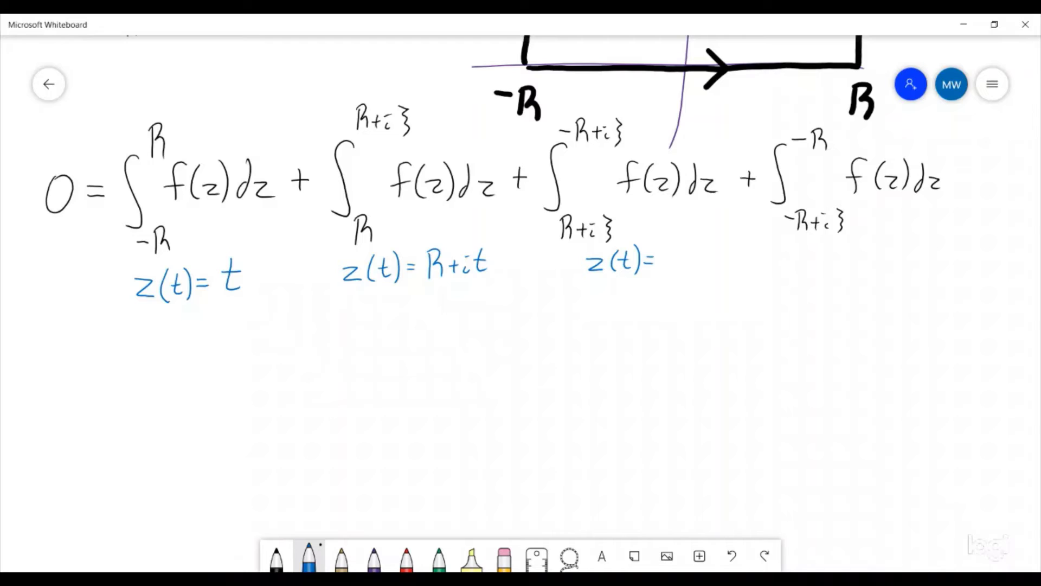
{"action": "mouse_move", "coordinate": [678, 238]}
{"action": "left_mouse_down"}
{"action": "mouse_move", "coordinate": [684, 264]}
{"action": "mouse_move", "coordinate": [685, 251]}
{"action": "left_mouse_up"}
{"action": "left_click_drag", "start_coordinate": [690, 253], "coordinate": [698, 261]}
{"action": "mouse_move", "coordinate": [706, 251]}
{"action": "left_mouse_down"}
{"action": "mouse_move", "coordinate": [709, 260]}
{"action": "mouse_move", "coordinate": [727, 239]}
{"action": "mouse_move", "coordinate": [725, 265]}
{"action": "left_mouse_up"}
Write 'z(t)=-R+it' under the last integral
{"action": "mouse_move", "coordinate": [835, 245]}
{"action": "left_mouse_down"}
{"action": "mouse_move", "coordinate": [842, 264]}
{"action": "mouse_move", "coordinate": [866, 254]}
{"action": "mouse_move", "coordinate": [876, 263]}
{"action": "mouse_move", "coordinate": [875, 249]}
{"action": "mouse_move", "coordinate": [898, 242]}
{"action": "left_mouse_up"}
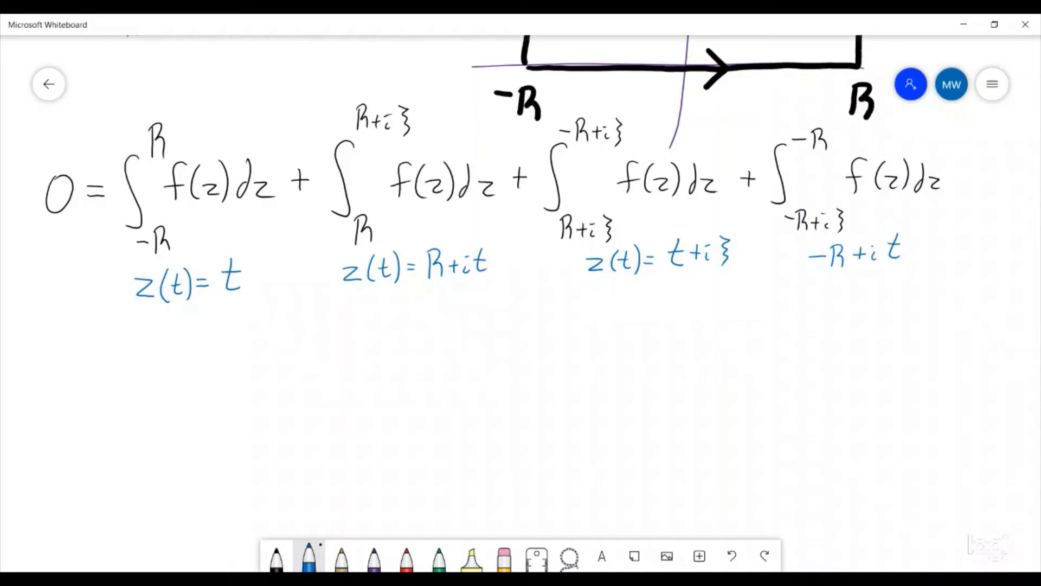
{"action": "left_click_drag", "start_coordinate": [773, 257], "coordinate": [783, 267]}
{"action": "mouse_move", "coordinate": [793, 249]}
{"action": "left_mouse_down"}
{"action": "mouse_move", "coordinate": [787, 267]}
{"action": "mouse_move", "coordinate": [810, 262]}
{"action": "left_mouse_up"}
{"action": "left_click_drag", "start_coordinate": [803, 265], "coordinate": [811, 266]}
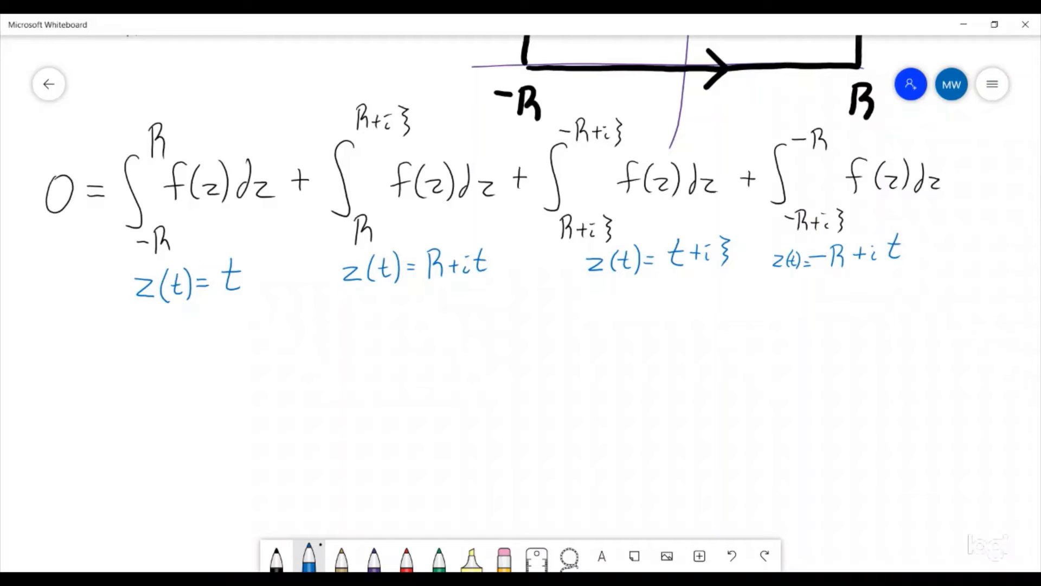